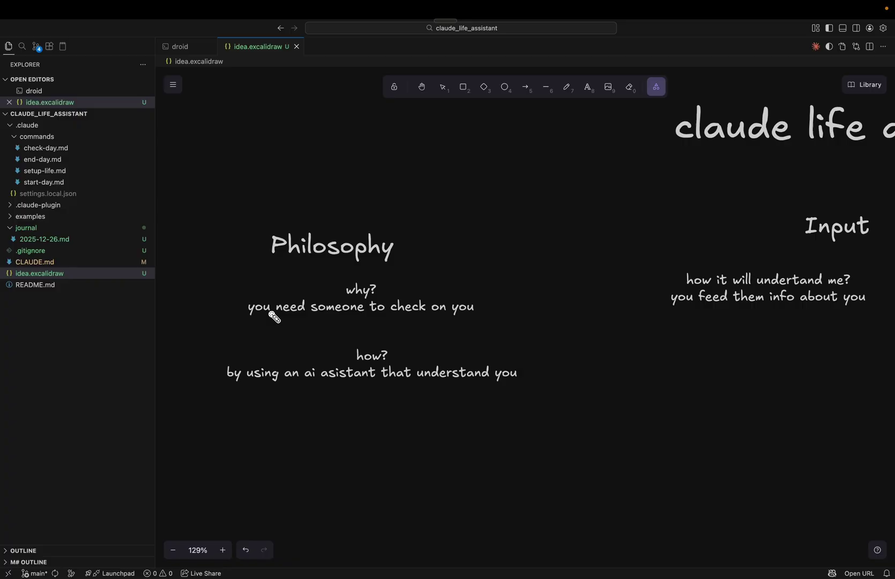
Step: Highlight the check-on-you, AI-assistant and how-will-it-understand-me lines, then underline the Claude Code Option heading
{"action": "left_click_drag", "start_coordinate": [252, 314], "coordinate": [455, 315]}
{"action": "left_click_drag", "start_coordinate": [235, 382], "coordinate": [526, 389]}
{"action": "scroll", "coordinate": [526, 389], "scroll_direction": "right", "scroll_amount": 5}
{"action": "scroll", "coordinate": [593, 226], "scroll_direction": "right", "scroll_amount": 4}
{"action": "scroll", "coordinate": [408, 266], "scroll_direction": "right", "scroll_amount": 1}
{"action": "scroll", "coordinate": [472, 282], "scroll_direction": "left", "scroll_amount": 1}
{"action": "left_click_drag", "start_coordinate": [322, 278], "coordinate": [505, 284]}
{"action": "scroll", "coordinate": [494, 298], "scroll_direction": "right", "scroll_amount": 3}
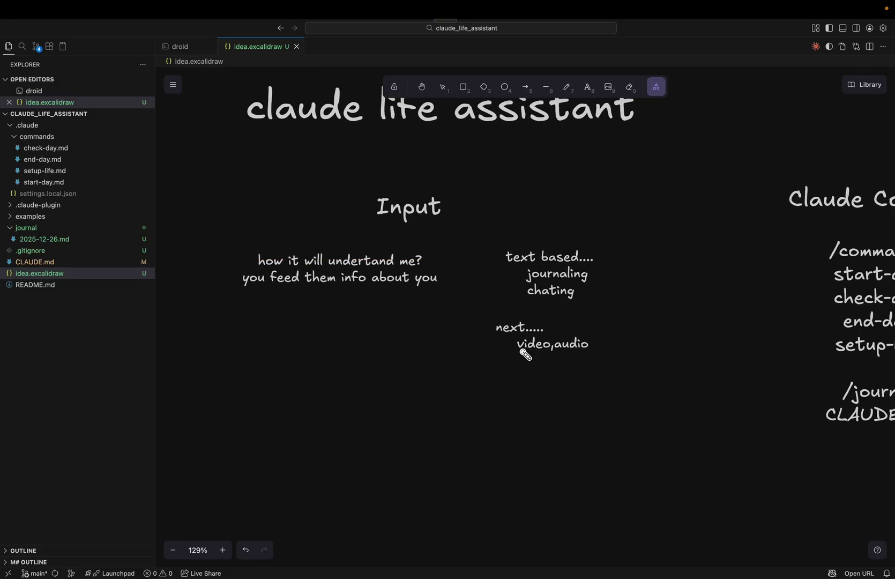
{"action": "scroll", "coordinate": [578, 360], "scroll_direction": "down", "scroll_amount": 2}
{"action": "scroll", "coordinate": [579, 361], "scroll_direction": "down", "scroll_amount": 1}
{"action": "scroll", "coordinate": [580, 361], "scroll_direction": "right", "scroll_amount": 5}
{"action": "scroll", "coordinate": [580, 361], "scroll_direction": "right", "scroll_amount": 2}
{"action": "mouse_move", "coordinate": [375, 261]}
{"action": "left_mouse_down"}
{"action": "mouse_move", "coordinate": [306, 288]}
{"action": "mouse_move", "coordinate": [380, 259]}
{"action": "left_mouse_up"}
{"action": "left_click_drag", "start_coordinate": [510, 254], "coordinate": [700, 254]}
{"action": "scroll", "coordinate": [700, 254], "scroll_direction": "down", "scroll_amount": 1}
{"action": "scroll", "coordinate": [626, 275], "scroll_direction": "down", "scroll_amount": 1}
{"action": "scroll", "coordinate": [624, 342], "scroll_direction": "down", "scroll_amount": 3}
Step: Mark and underline CLAUDE.md in the Claude Code Option list
{"action": "left_click", "coordinate": [535, 361]}
{"action": "left_click_drag", "start_coordinate": [535, 360], "coordinate": [650, 362]}
{"action": "scroll", "coordinate": [305, 217], "scroll_direction": "down", "scroll_amount": 2}
{"action": "scroll", "coordinate": [274, 259], "scroll_direction": "down", "scroll_amount": 2}
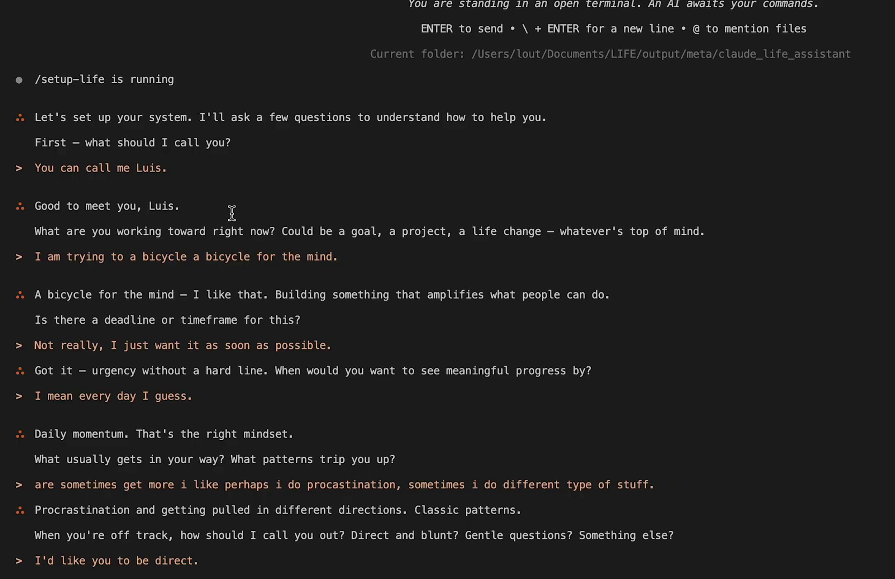
{"action": "scroll", "coordinate": [231, 212], "scroll_direction": "down", "scroll_amount": 15}
{"action": "scroll", "coordinate": [232, 213], "scroll_direction": "down", "scroll_amount": 5}
Step: Send Ctrl+C once so Claude Code shows its exit confirmation
{"action": "key", "text": "ctrl+c"}
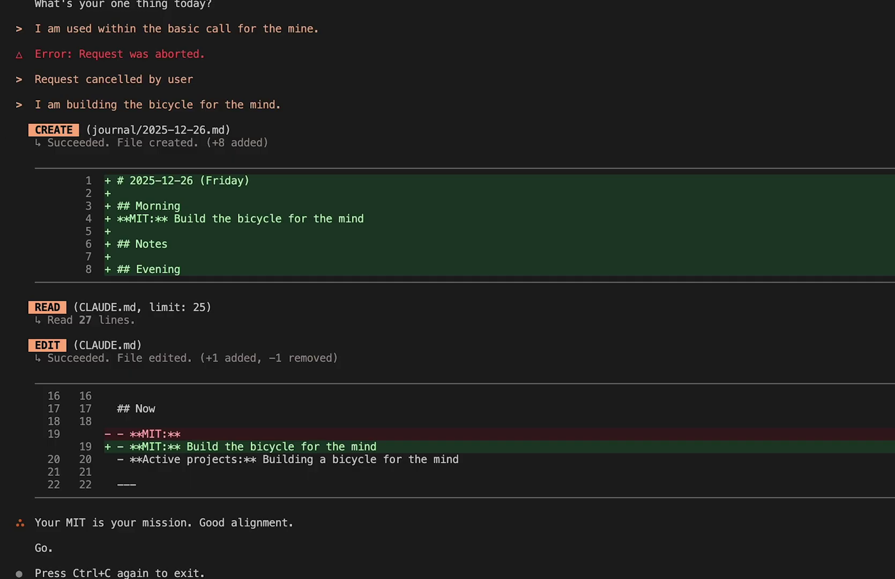